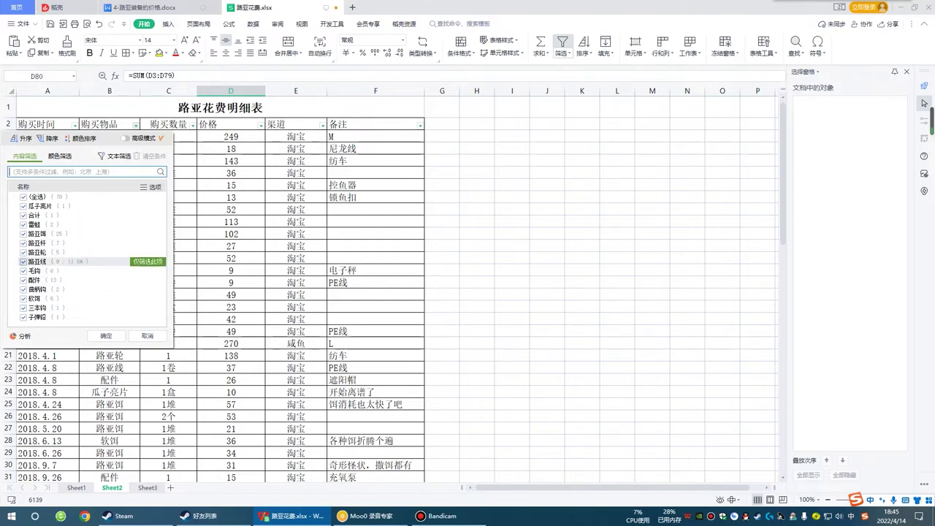
# Step: Filter the 购买物品 column to show only the 路亚杆 rows
pyautogui.click(33, 197)
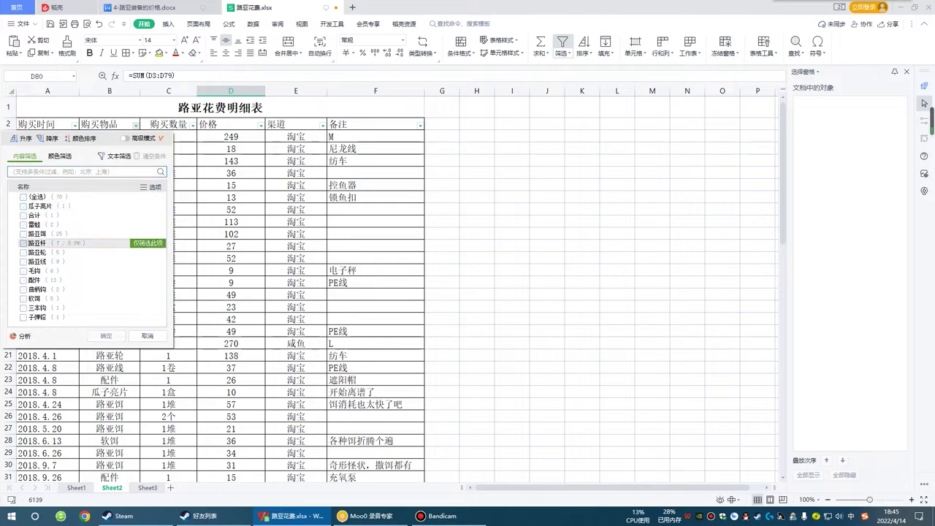
pyautogui.click(147, 243)
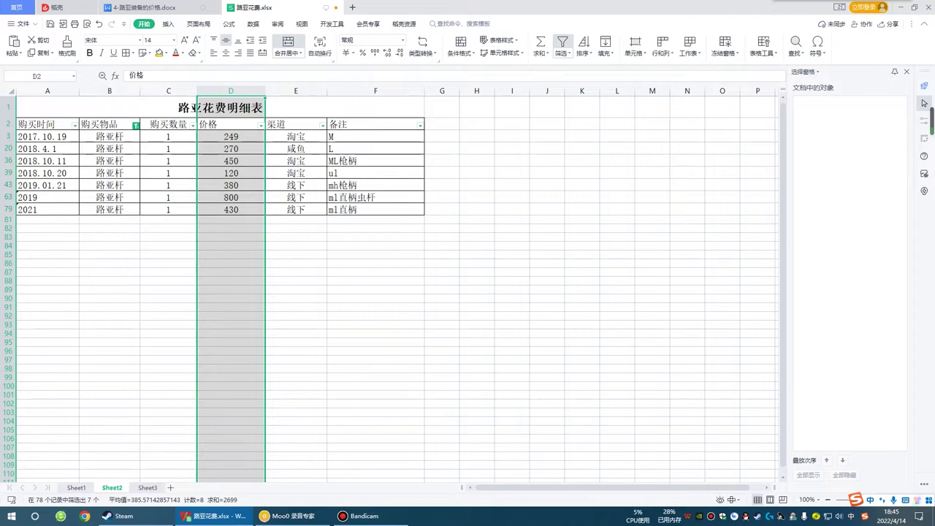
# Step: Go through the 备注 entry of each 路亚杆 row, then check the rows' prices in the 价格 column
pyautogui.click(376, 136)
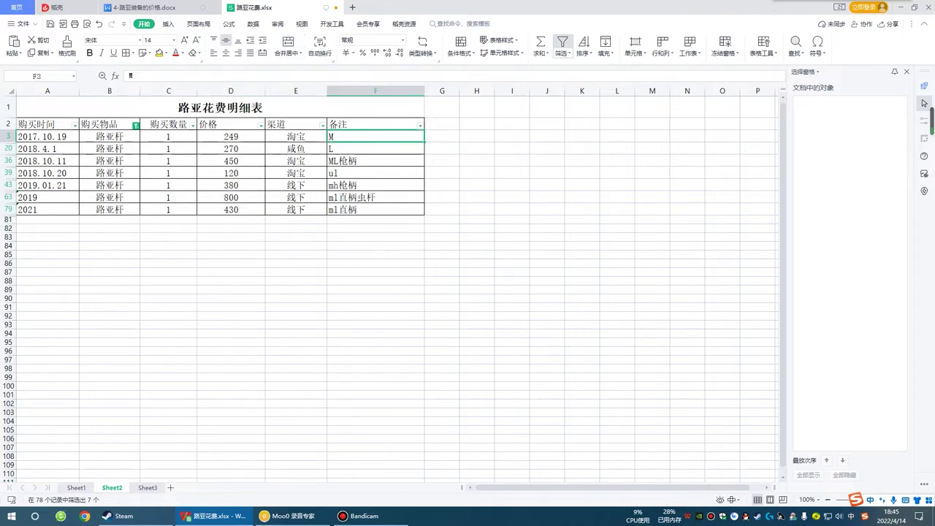
pyautogui.click(376, 149)
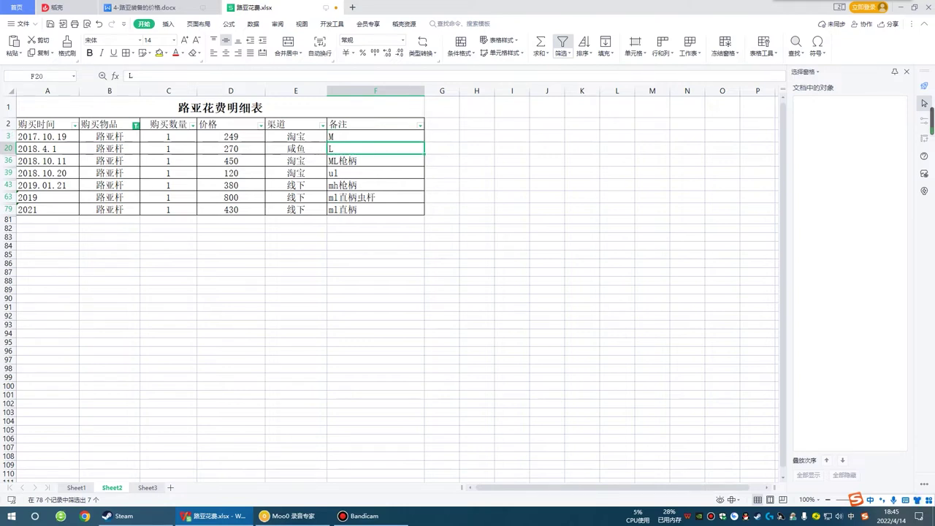
pyautogui.click(376, 160)
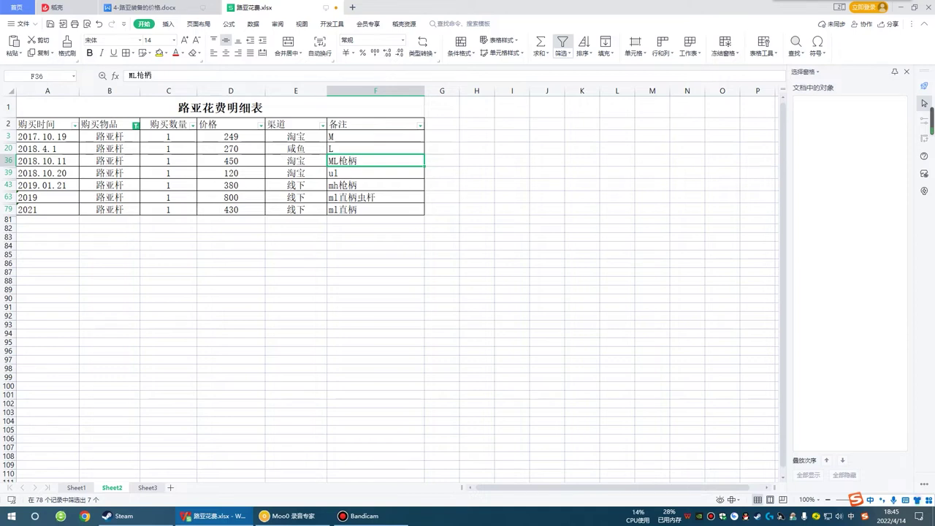
pyautogui.click(376, 174)
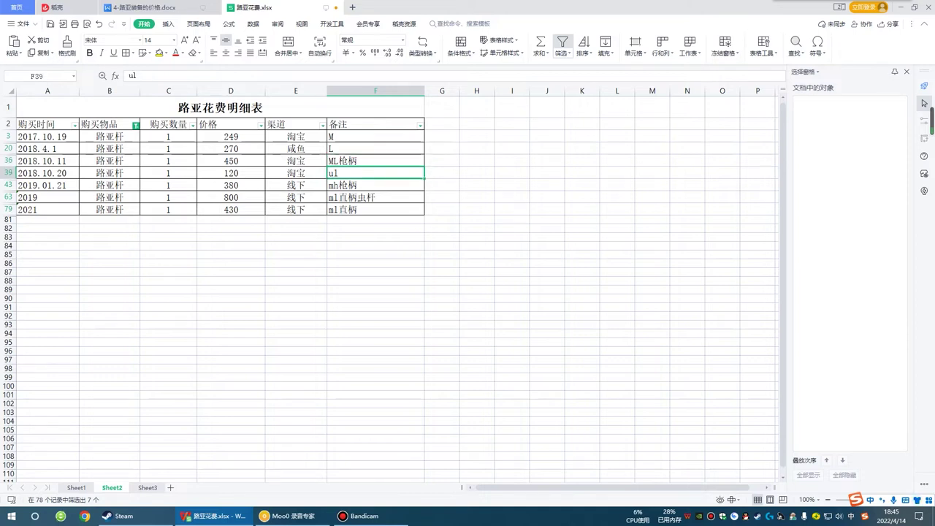
pyautogui.click(376, 186)
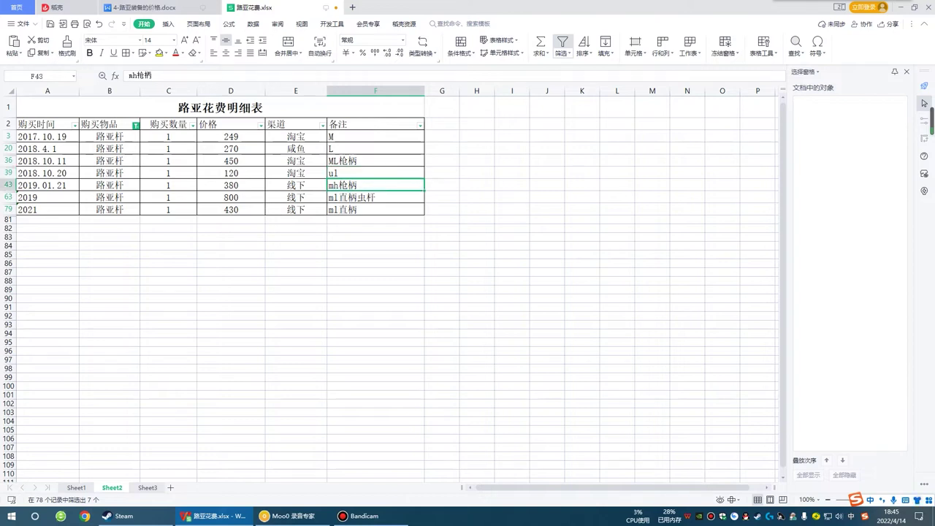
pyautogui.click(375, 198)
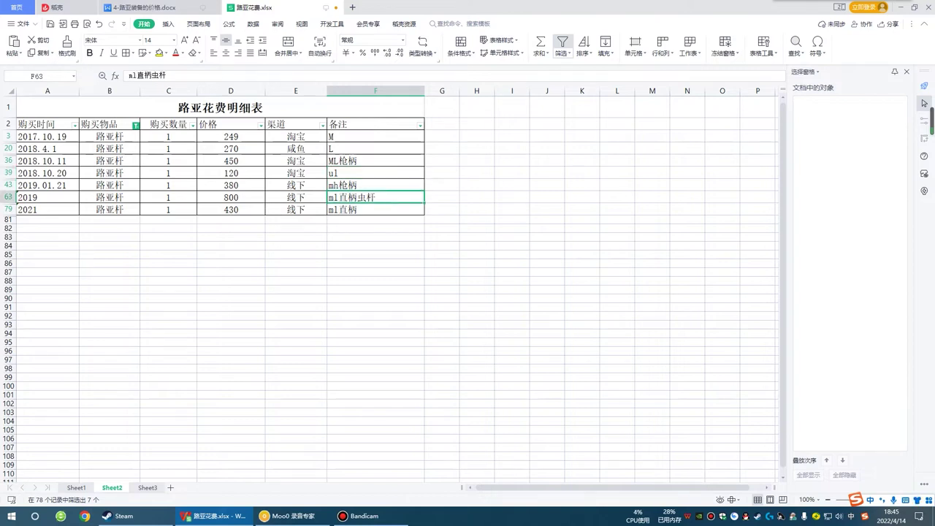
pyautogui.click(375, 210)
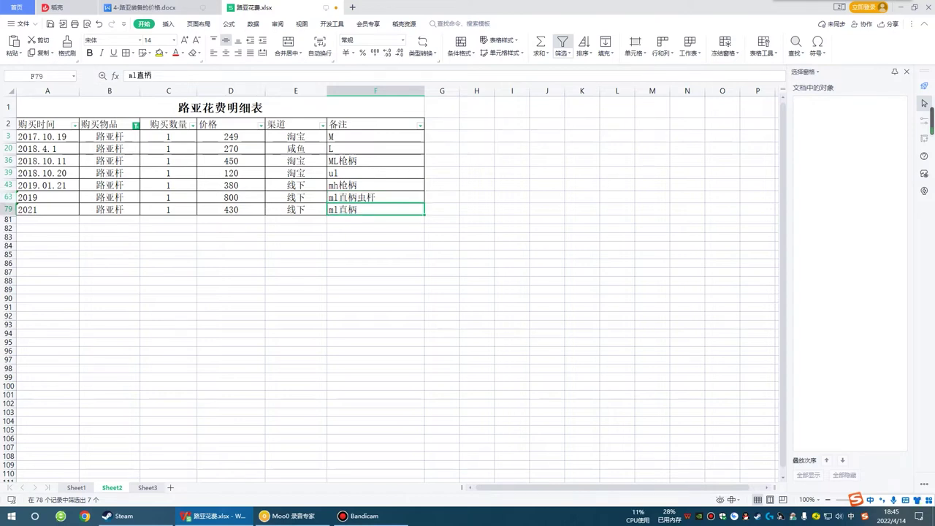
pyautogui.moveTo(231, 137); pyautogui.dragTo(230, 210)
pyautogui.moveTo(376, 237); pyautogui.dragTo(375, 108)
pyautogui.click(375, 280)
# Step: Switch the 购买物品 filter to only 路亚轮 and select the whole 价格 column to total it
pyautogui.click(136, 126)
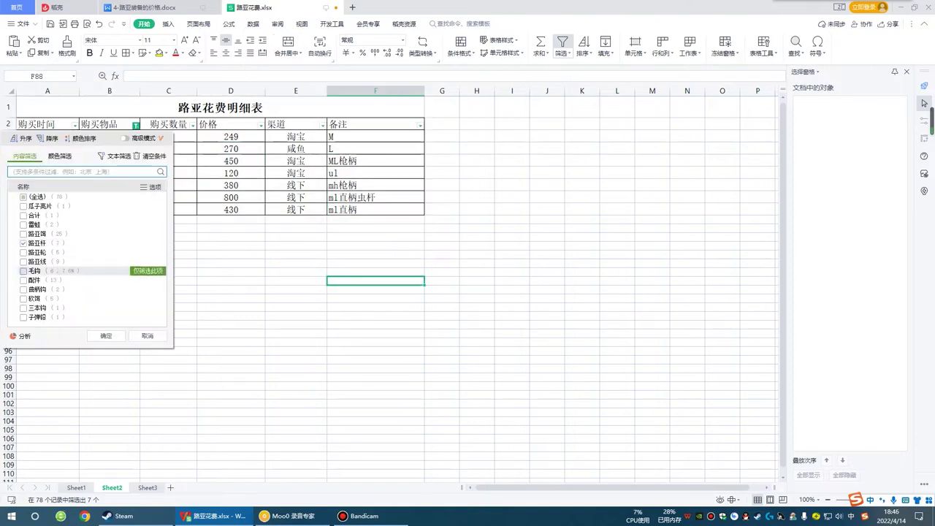
pyautogui.click(147, 262)
pyautogui.click(231, 92)
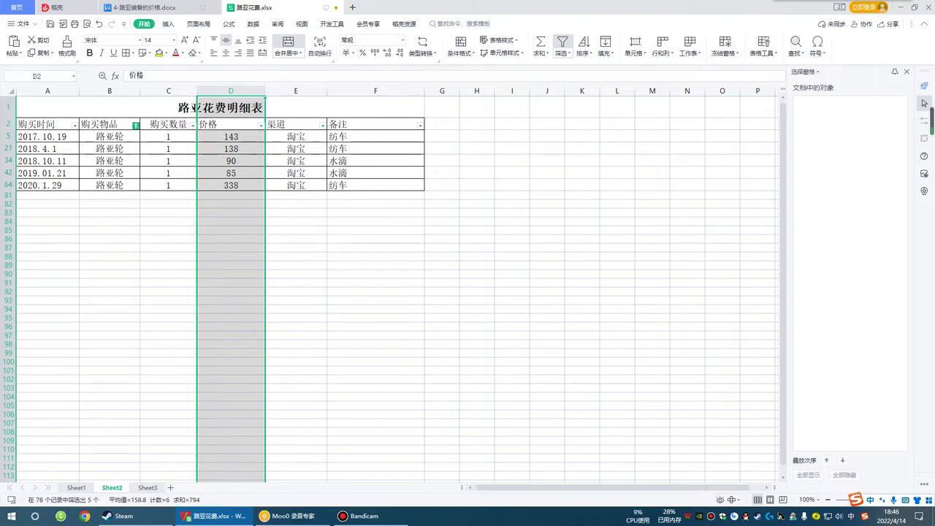
# Step: Examine the price, channel and remark of the 路亚轮 rows, comparing the 纺车 reels with the 水滴 reels
pyautogui.click(231, 204)
pyautogui.moveTo(231, 137); pyautogui.dragTo(376, 149)
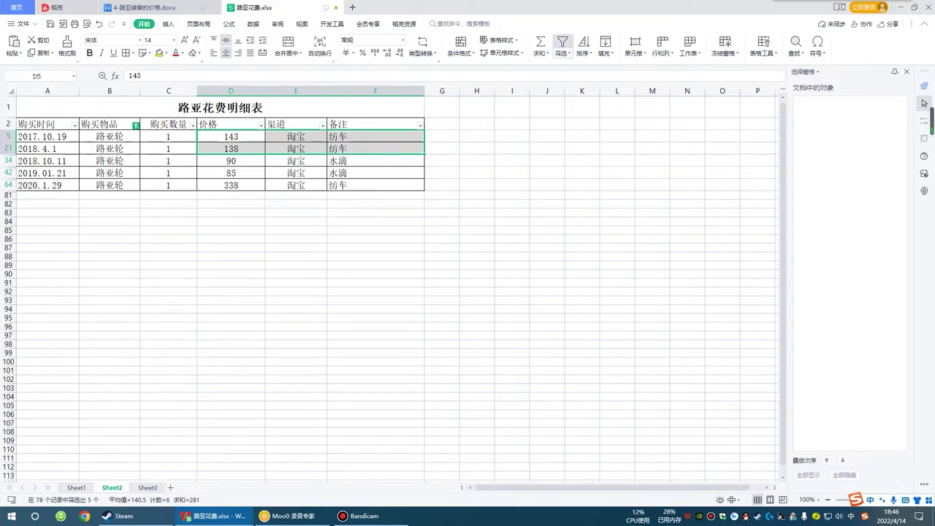
pyautogui.moveTo(231, 160); pyautogui.dragTo(376, 173)
pyautogui.click(231, 185)
pyautogui.click(231, 195)
pyautogui.moveTo(231, 204); pyautogui.dragTo(376, 186)
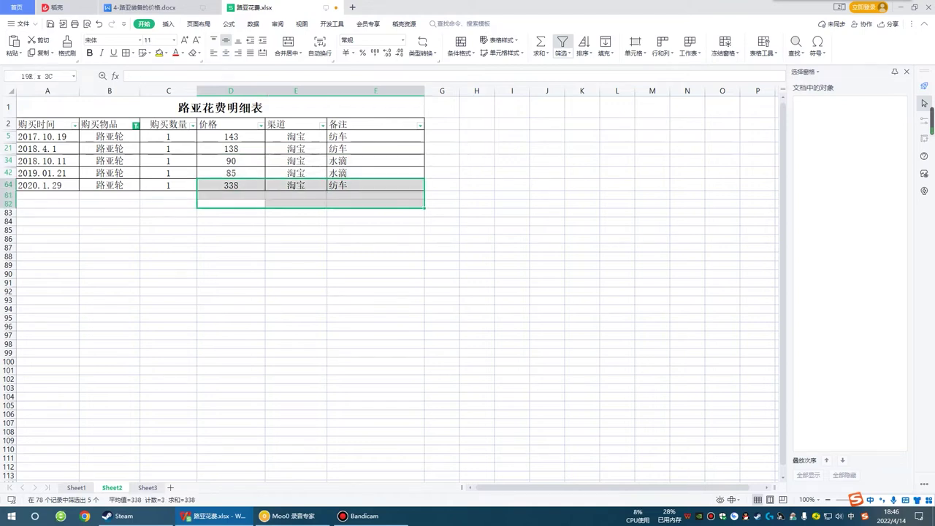
pyautogui.click(296, 221)
pyautogui.moveTo(231, 194); pyautogui.dragTo(375, 186)
# Step: Switch the 购买物品 filter to only 路亚线 and select the whole 价格 column to total it
pyautogui.click(376, 213)
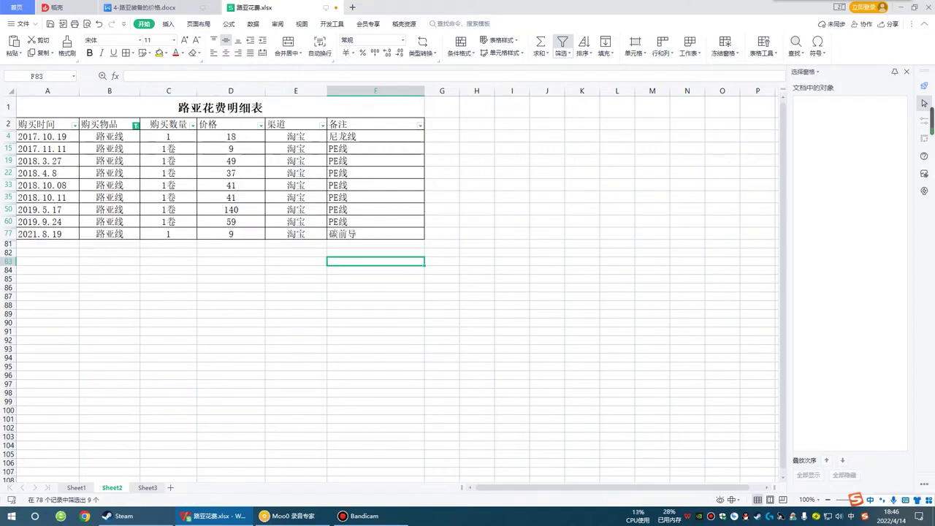
pyautogui.click(231, 92)
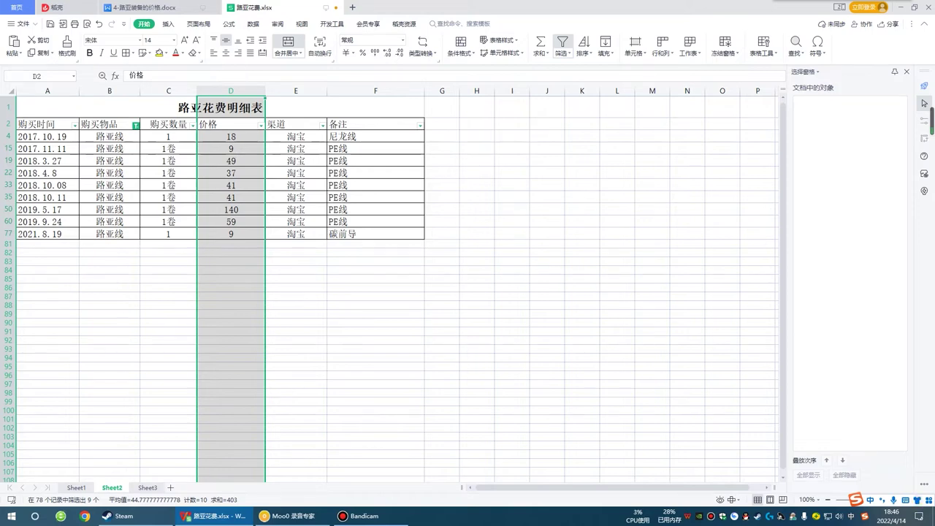
# Step: Examine the quantities, prices and remarks of the 路亚线 rows, from the 尼龙线 purchase through the PE线 and 碳前导 purchases
pyautogui.click(376, 136)
pyautogui.click(231, 137)
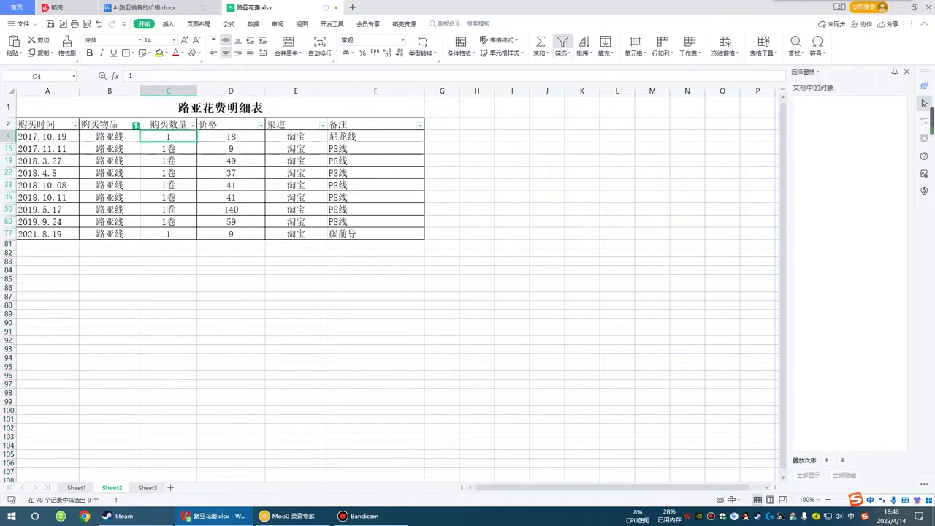
pyautogui.moveTo(168, 136); pyautogui.dragTo(376, 136)
pyautogui.click(231, 149)
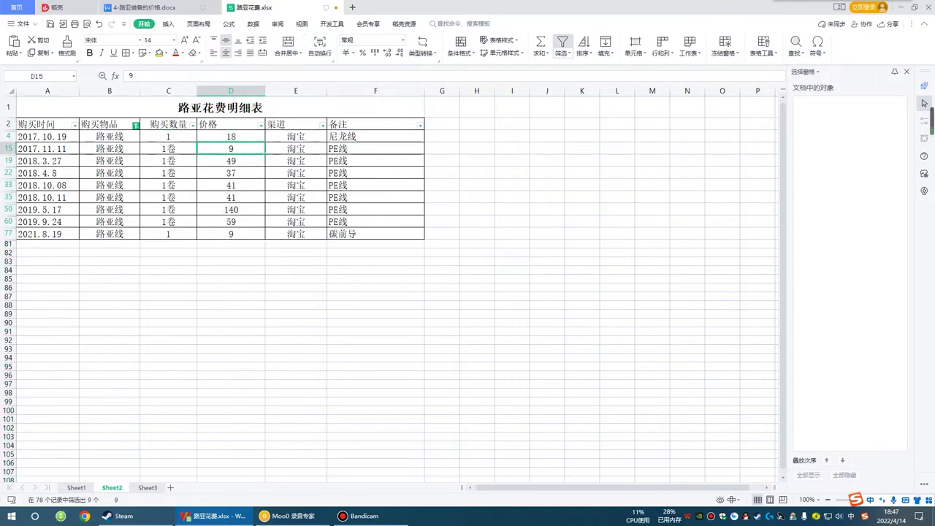
pyautogui.moveTo(231, 149); pyautogui.dragTo(230, 234)
pyautogui.click(231, 210)
pyautogui.click(231, 91)
pyautogui.click(375, 262)
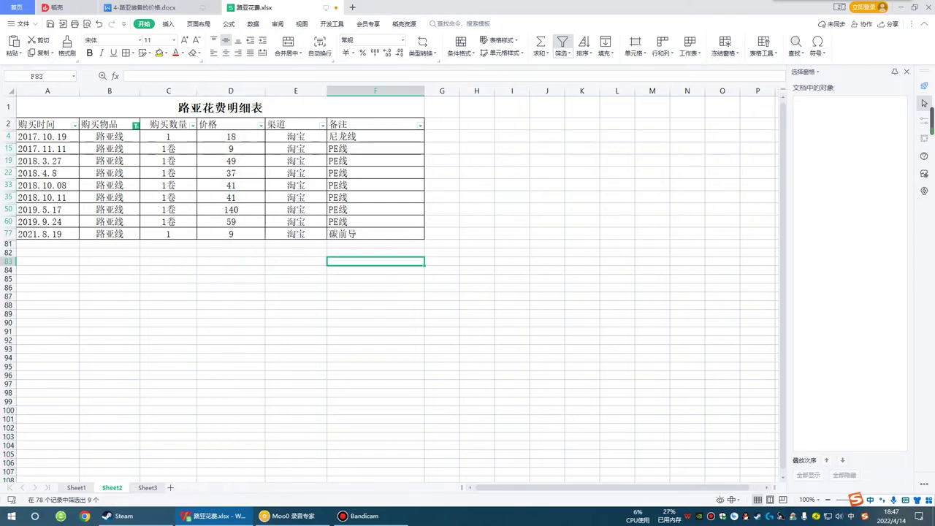
# Step: Filter the 购买物品 column to 瓜子亮片, 雷蛙, 路亚饵, 毛钩, 曲柄钩, 软饵, 三本钩 and 子弹铅
pyautogui.click(231, 91)
pyautogui.click(136, 125)
pyautogui.click(23, 198)
pyautogui.click(23, 206)
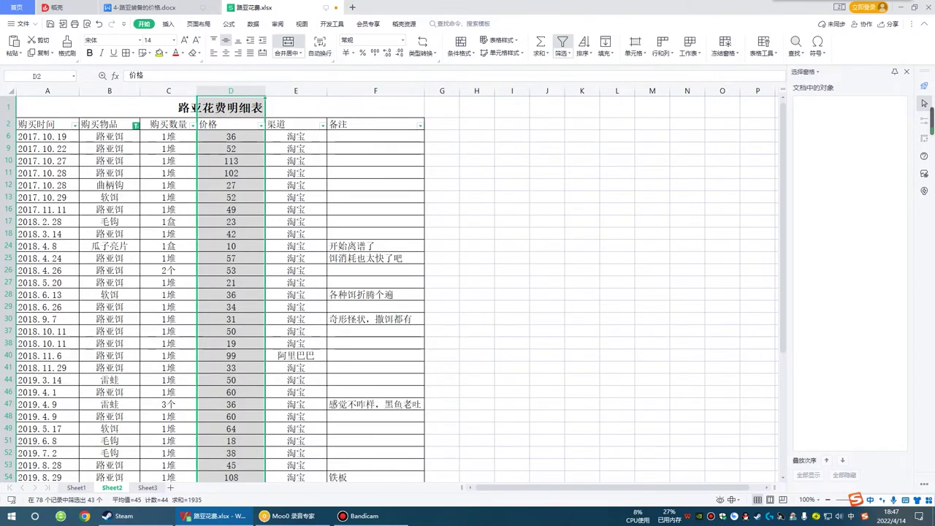
# Step: Look through the filtered lure and hook rows, checking item types such as 毛钩, 软饵, 曲柄钩, 子弹铅 and 雷蛙
pyautogui.scroll(-7, 395, 293)
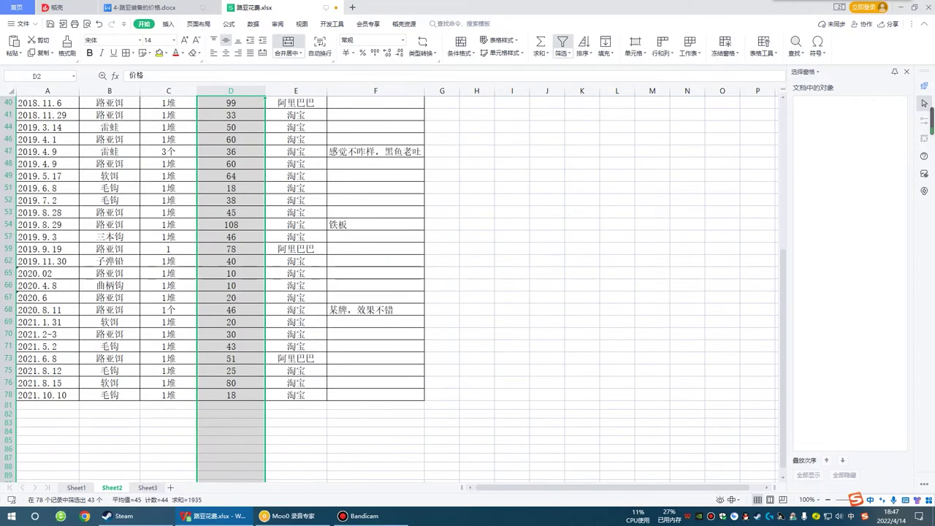
pyautogui.click(110, 396)
pyautogui.click(110, 382)
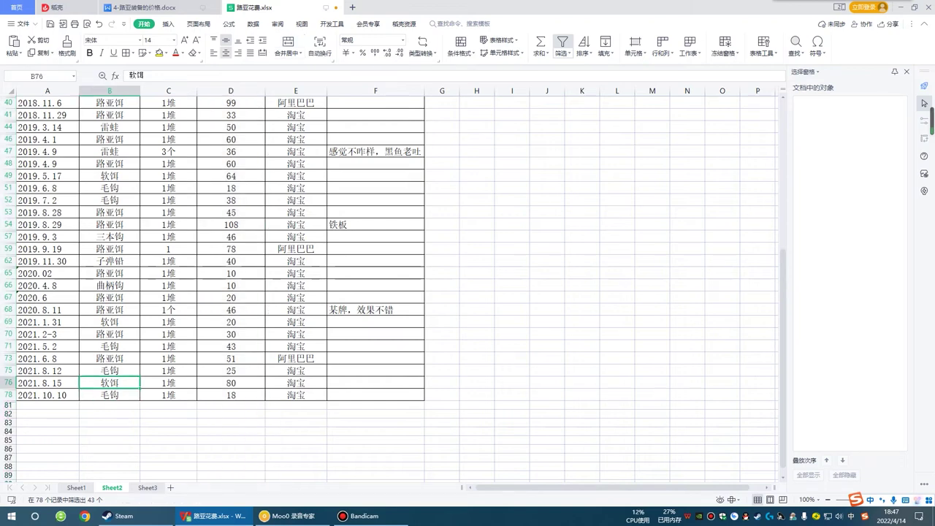
pyautogui.click(109, 286)
pyautogui.click(110, 261)
pyautogui.scroll(1, 110, 262)
pyautogui.click(110, 262)
pyautogui.click(110, 225)
pyautogui.scroll(4, 110, 225)
pyautogui.click(109, 286)
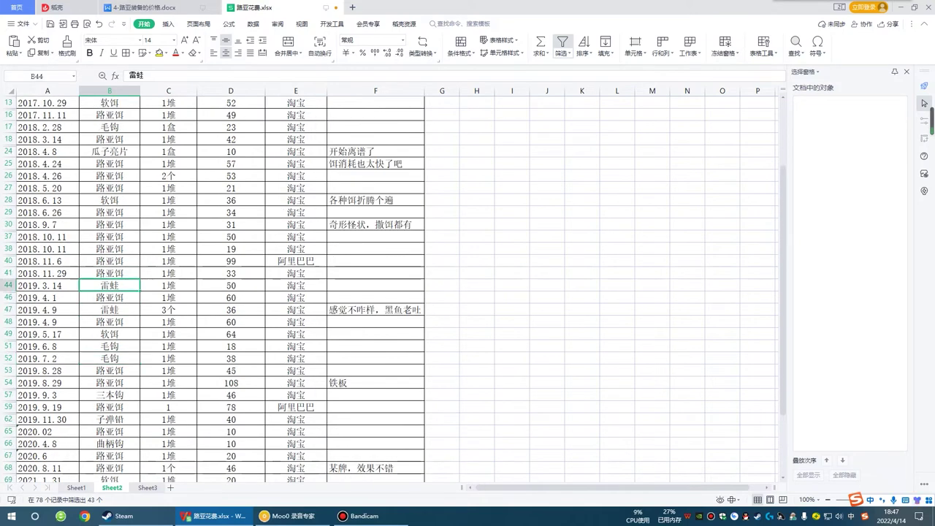
pyautogui.scroll(3, 109, 285)
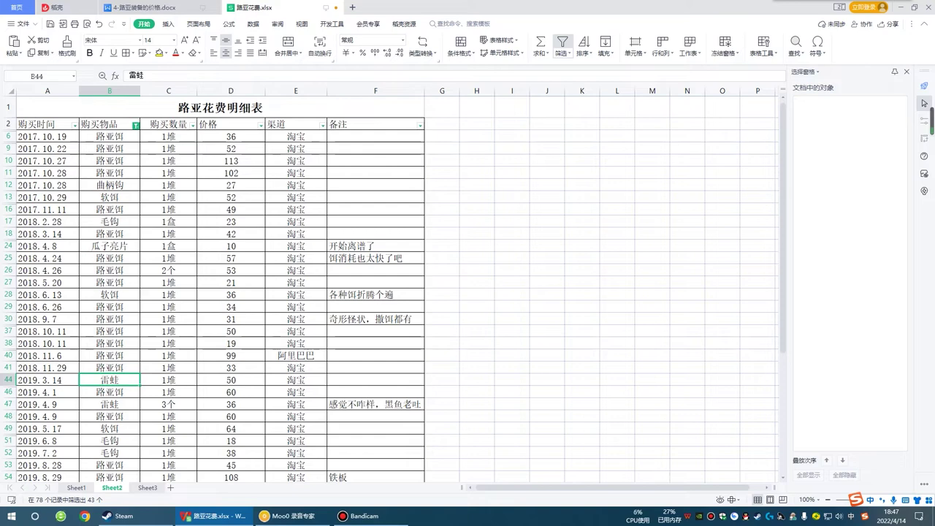
# Step: Total the 价格 column for the filtered lure and hook rows and look over the individual prices
pyautogui.click(231, 92)
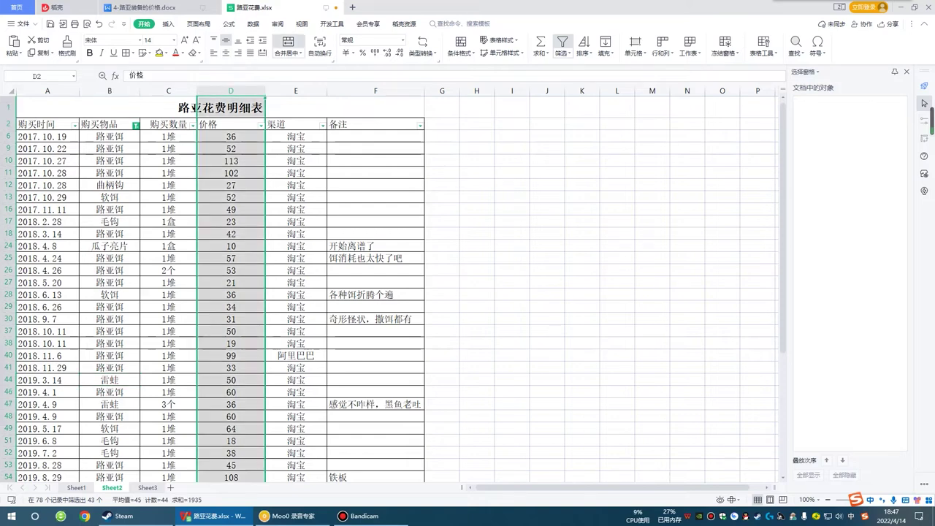
pyautogui.scroll(-7, 395, 289)
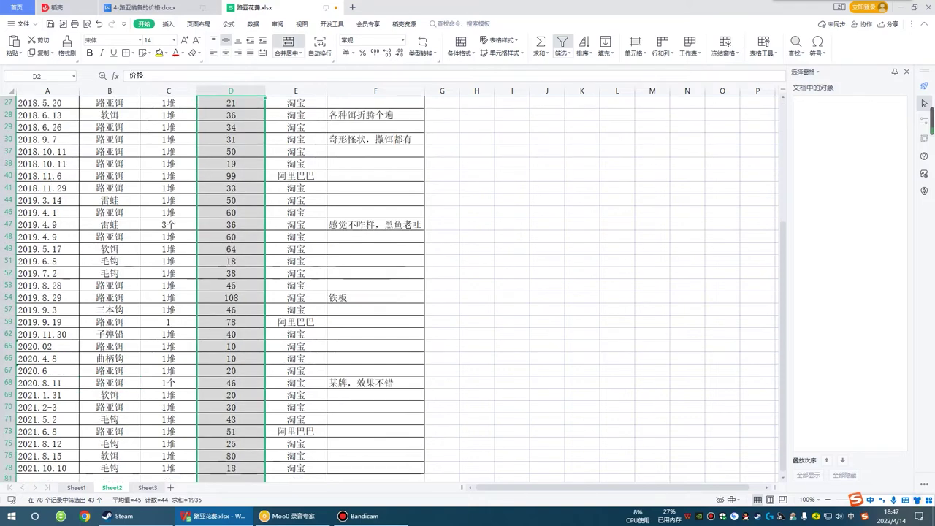
pyautogui.scroll(7, 395, 289)
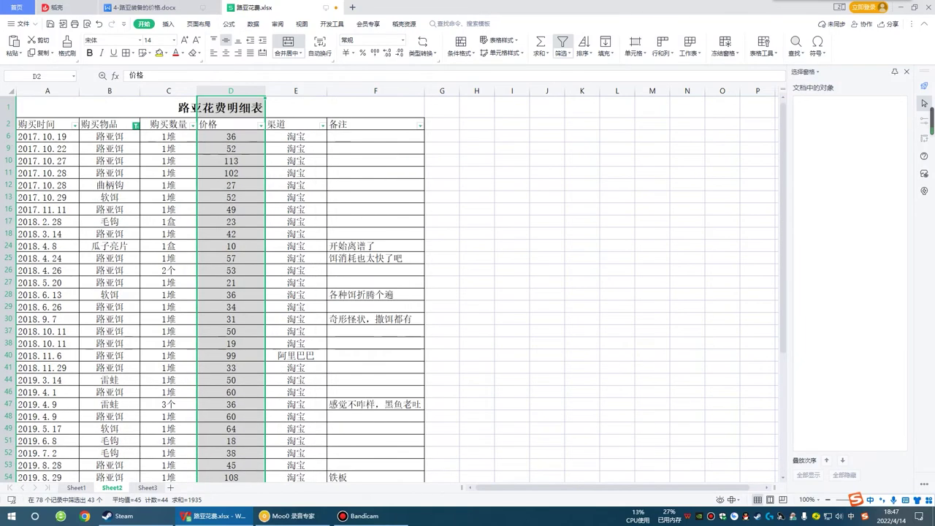
pyautogui.click(231, 295)
pyautogui.scroll(-2, 231, 295)
pyautogui.scroll(2, 231, 295)
# Step: Select the filtered rows dated 2017.10.19 to 2019.11.30 to check how much was spent in that period
pyautogui.moveTo(8, 137); pyautogui.dragTo(9, 374)
pyautogui.scroll(5, 9, 374)
pyautogui.scroll(-3, 387, 293)
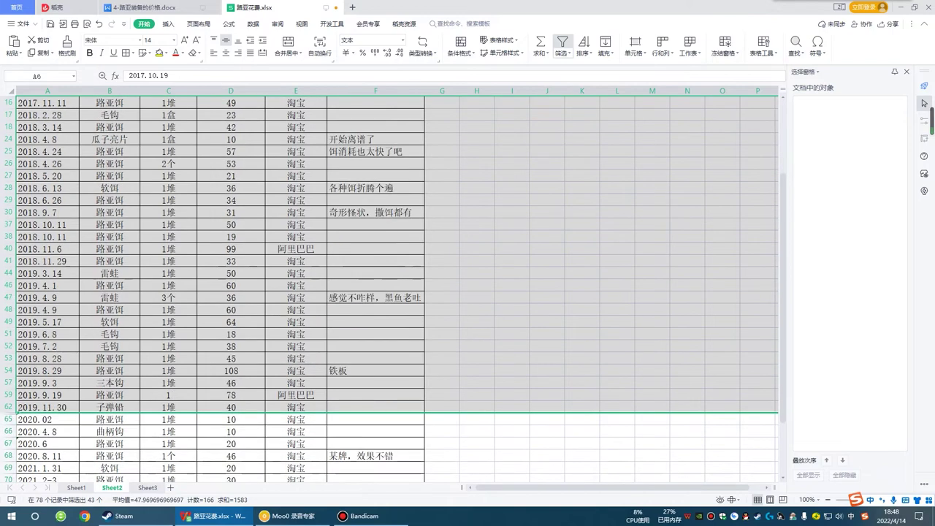
pyautogui.scroll(2, 388, 292)
pyautogui.scroll(-5, 387, 293)
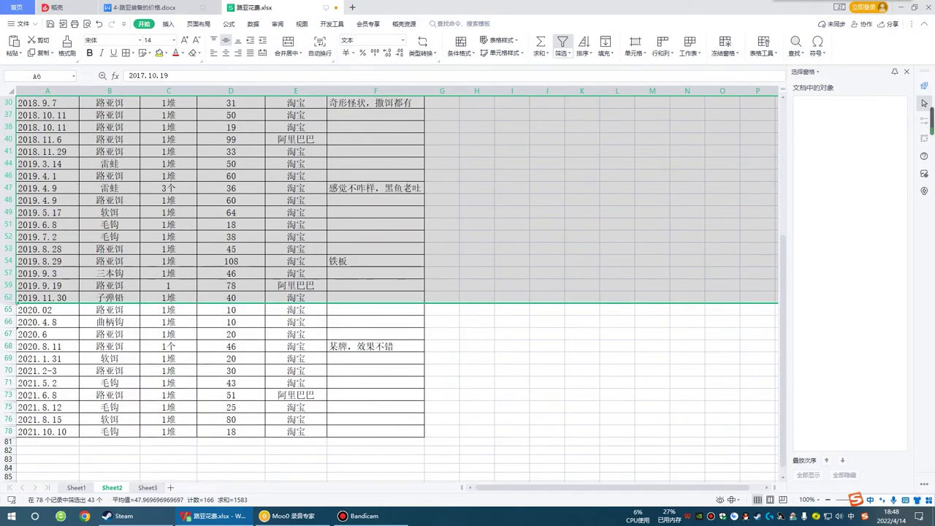
pyautogui.scroll(2, 387, 293)
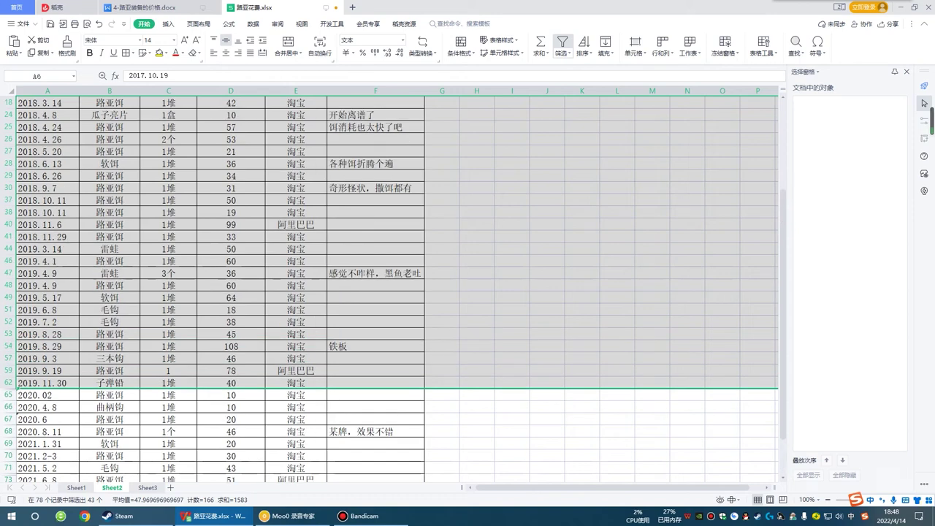
# Step: Check the 2018.9.7 remark, then select the rows dated 2020.02 to 2021.10.10 to check that period's spending
pyautogui.click(376, 189)
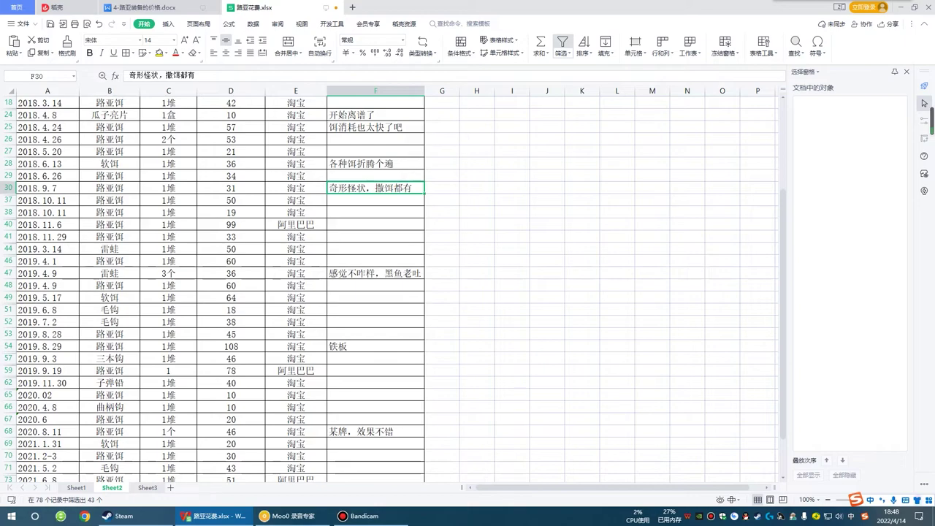
pyautogui.scroll(-6, 395, 292)
pyautogui.scroll(10, 395, 292)
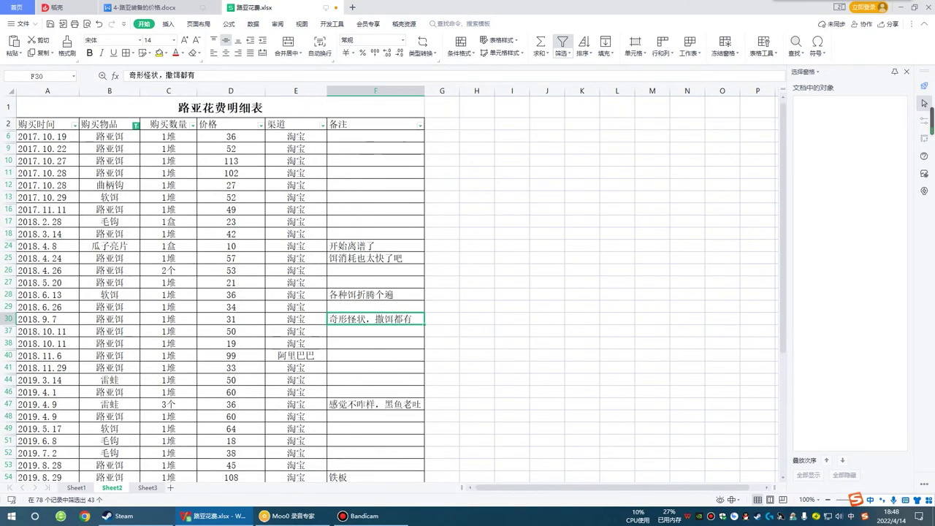
pyautogui.scroll(-5, 395, 292)
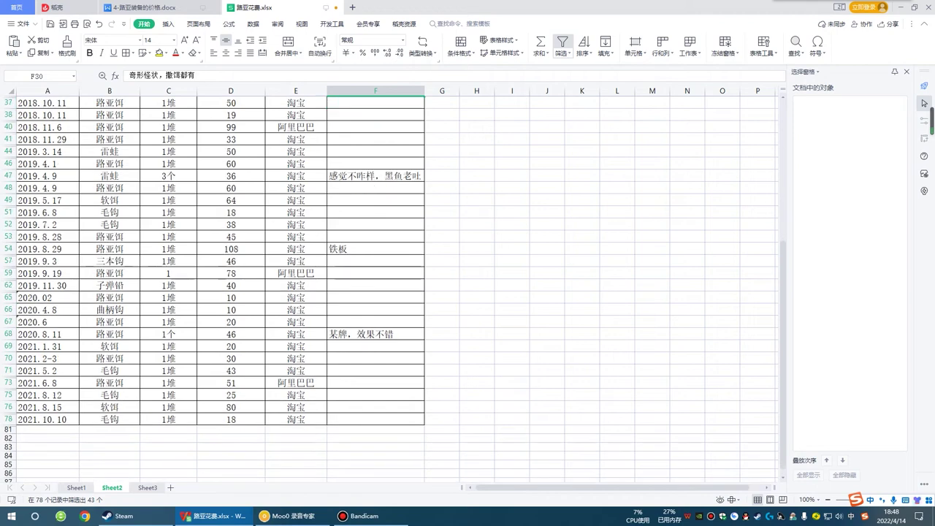
pyautogui.moveTo(8, 297); pyautogui.dragTo(9, 419)
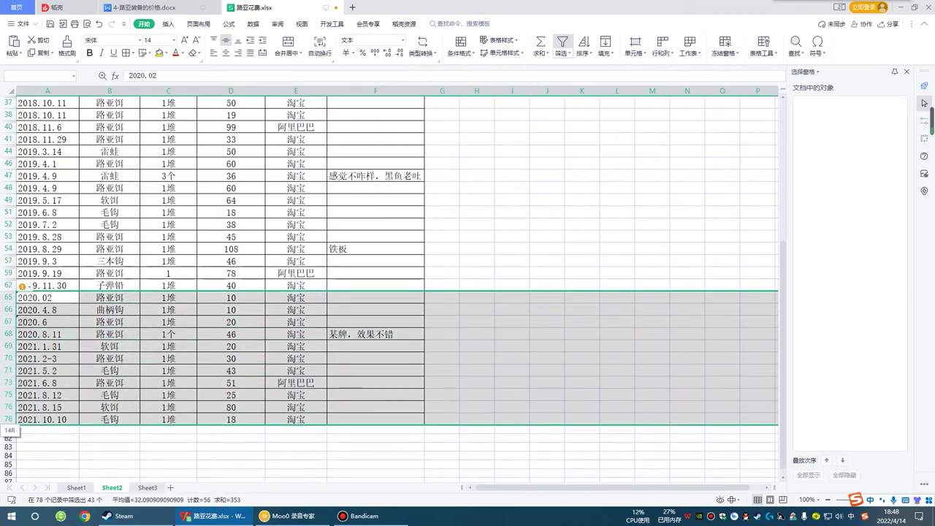
pyautogui.click(477, 261)
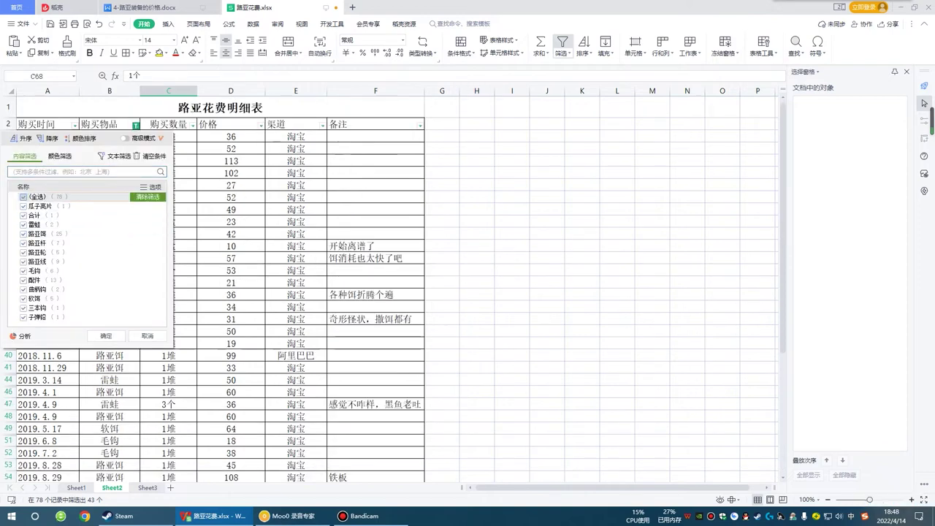
# Step: Switch the 购买物品 filter to only 配件 and select the 价格 cells of those rows to total them
pyautogui.click(146, 244)
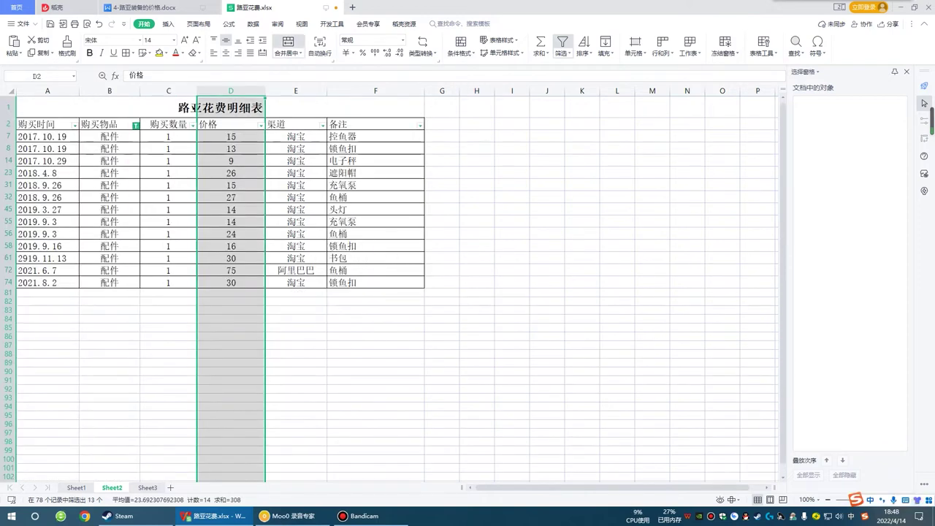
pyautogui.moveTo(230, 301); pyautogui.dragTo(231, 148)
pyautogui.click(376, 137)
pyautogui.click(231, 301)
pyautogui.moveTo(231, 301); pyautogui.dragTo(231, 136)
pyautogui.click(231, 301)
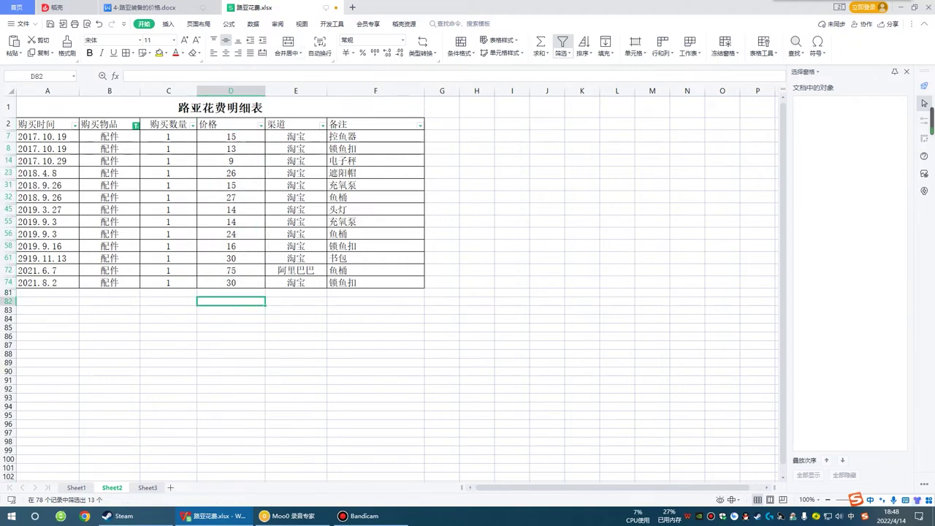
pyautogui.moveTo(231, 293); pyautogui.dragTo(231, 137)
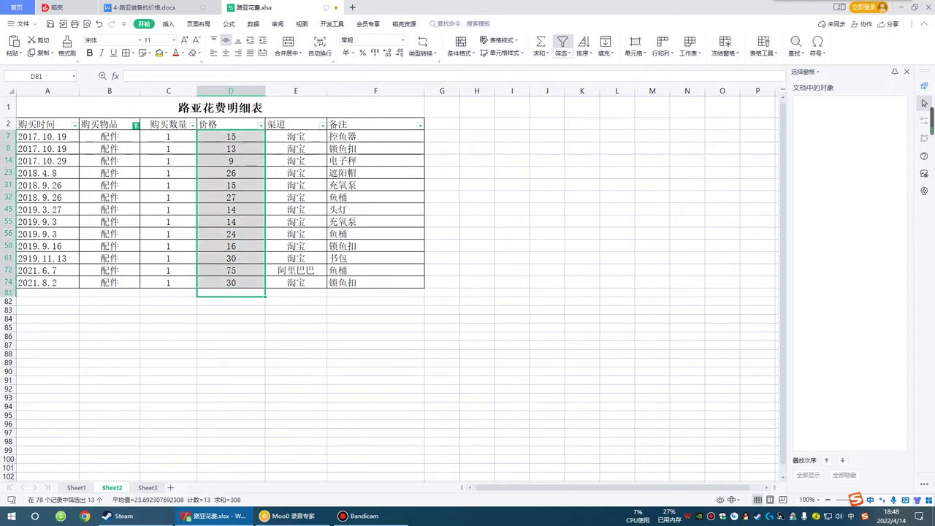
pyautogui.click(296, 319)
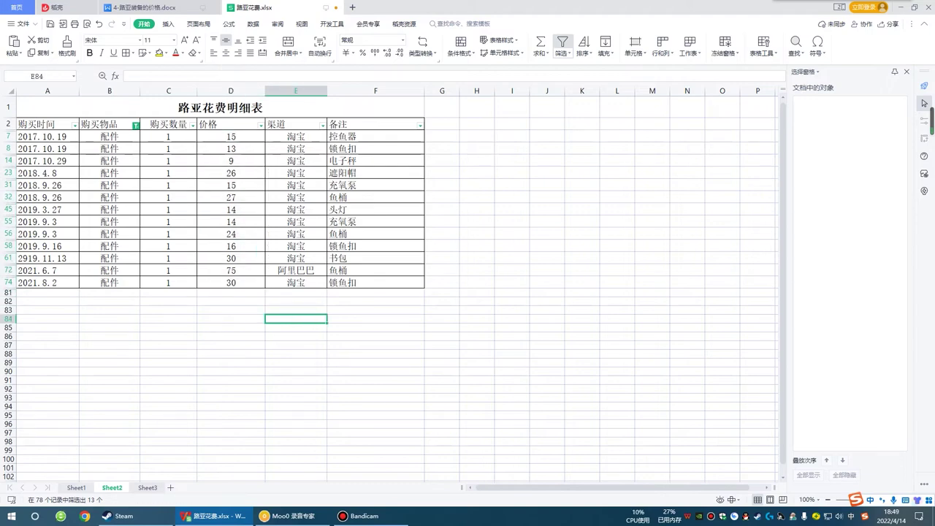